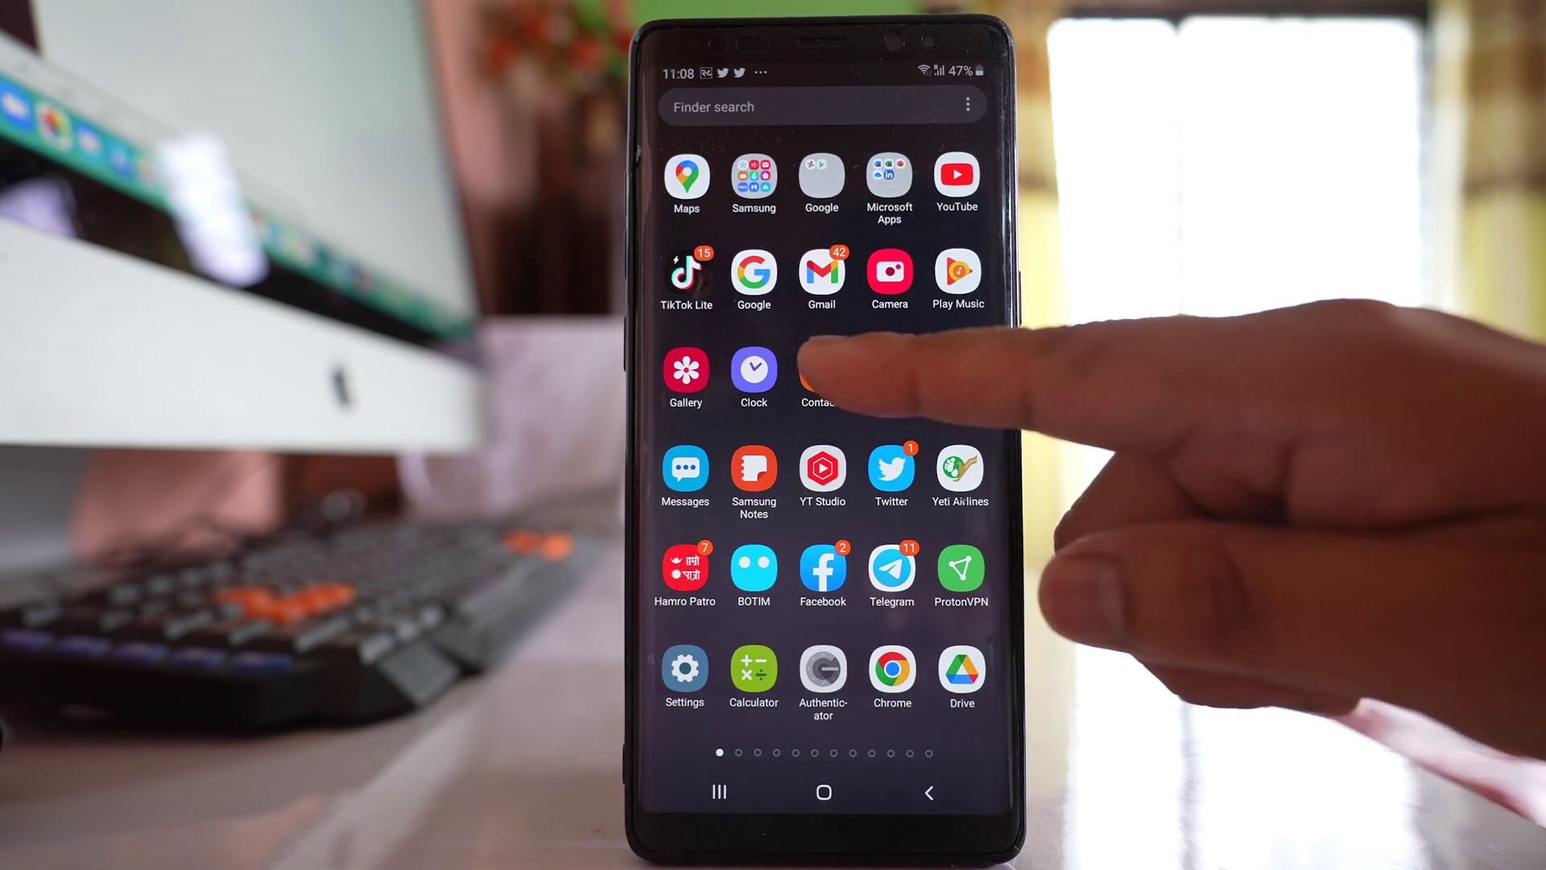
Open Samsung Contacts, go to Manage contacts and start the Move contacts wizard
{"action": "left_click", "coordinate": [823, 369]}
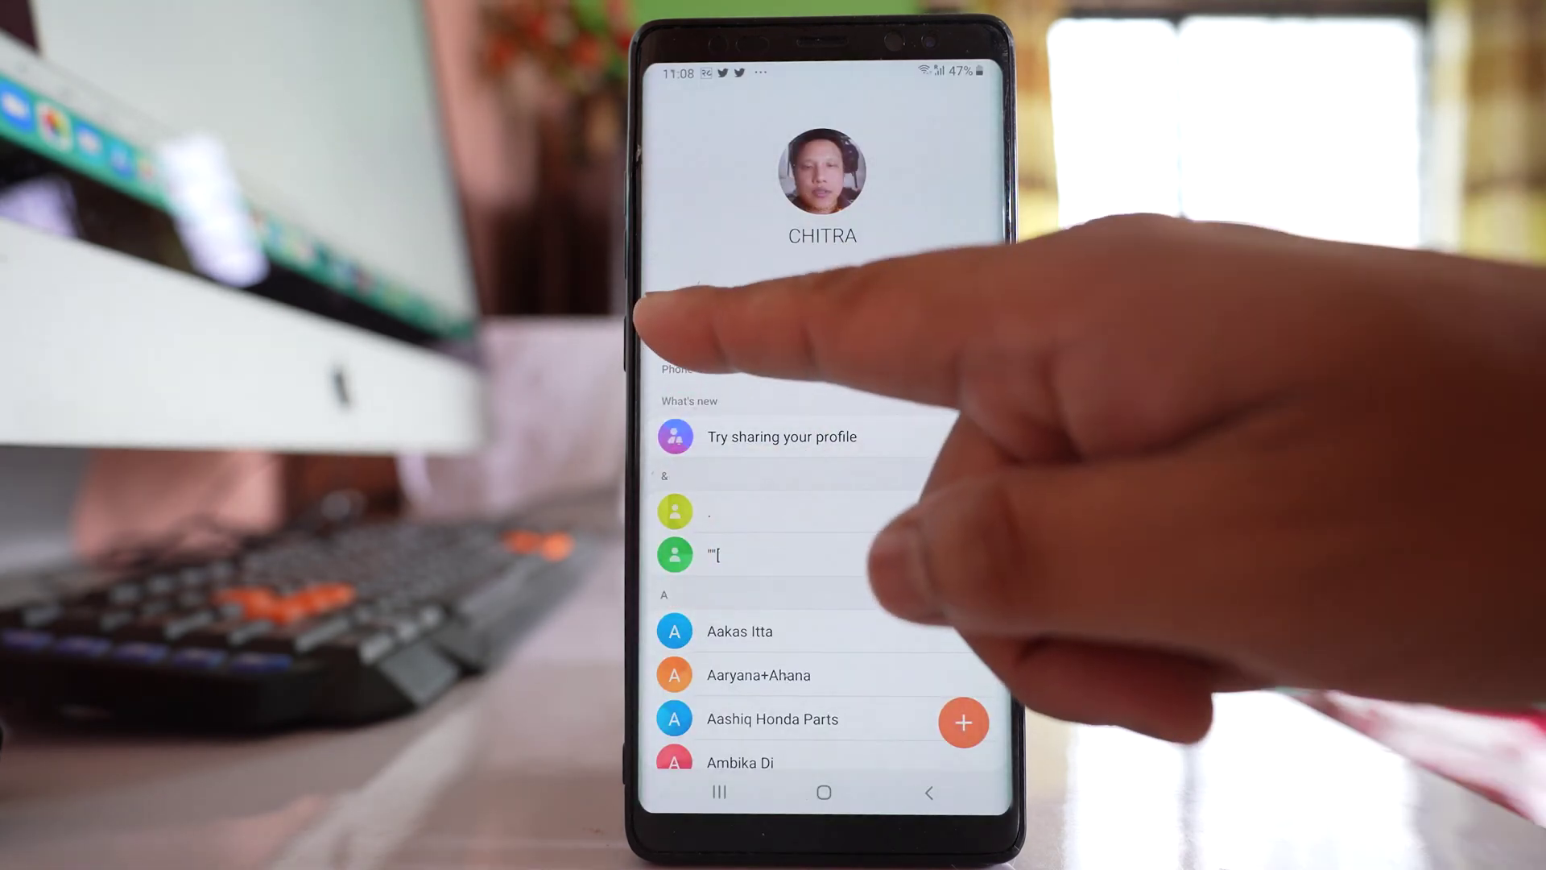
{"action": "left_click", "coordinate": [668, 320]}
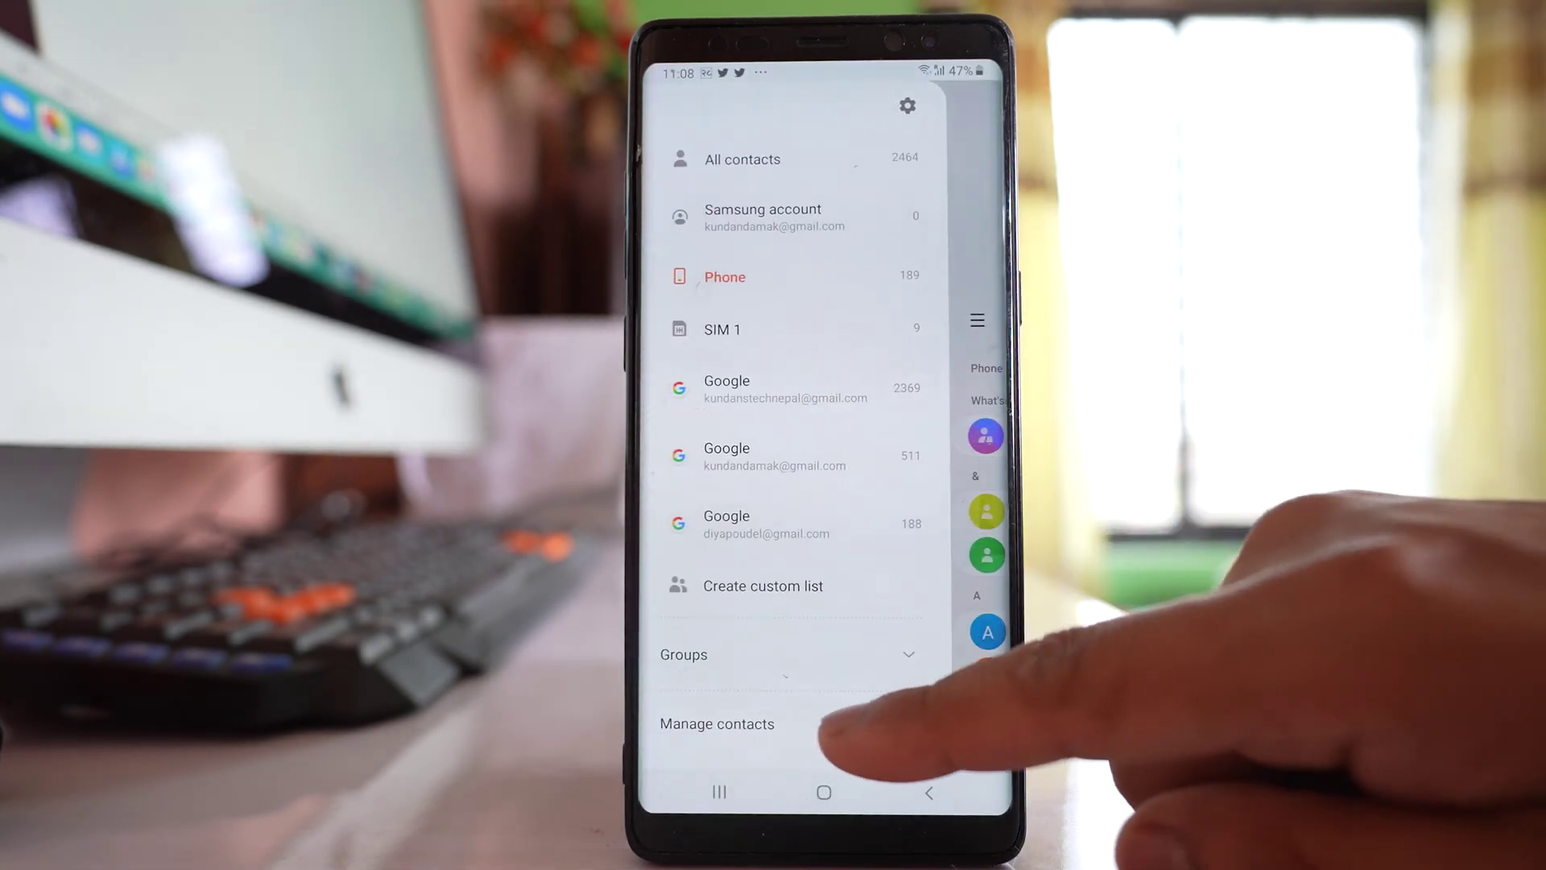
{"action": "left_click", "coordinate": [834, 726]}
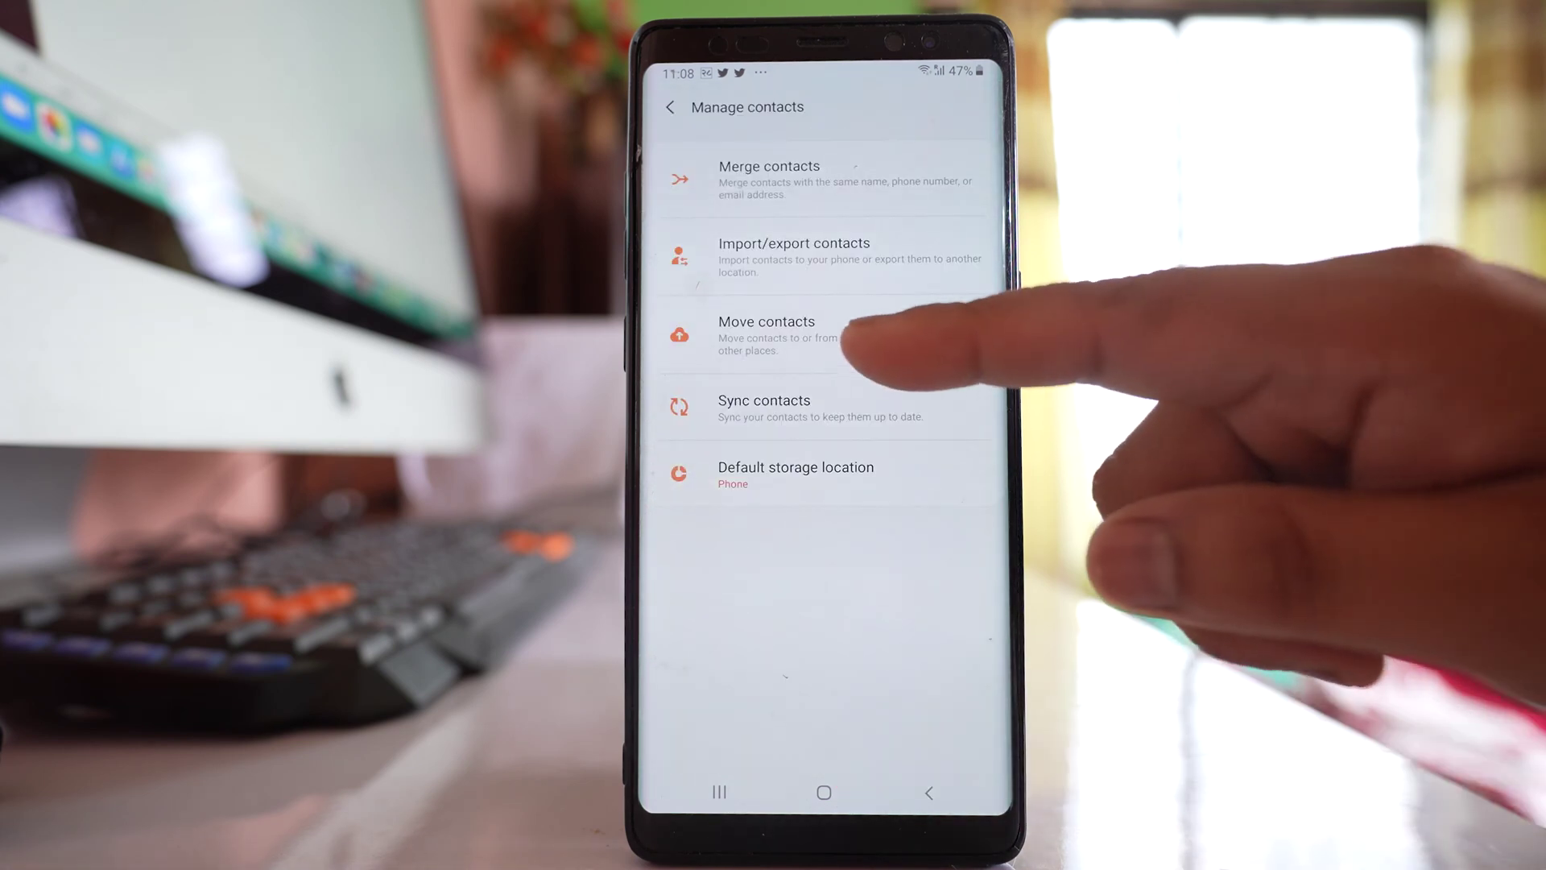
{"action": "left_click", "coordinate": [833, 329]}
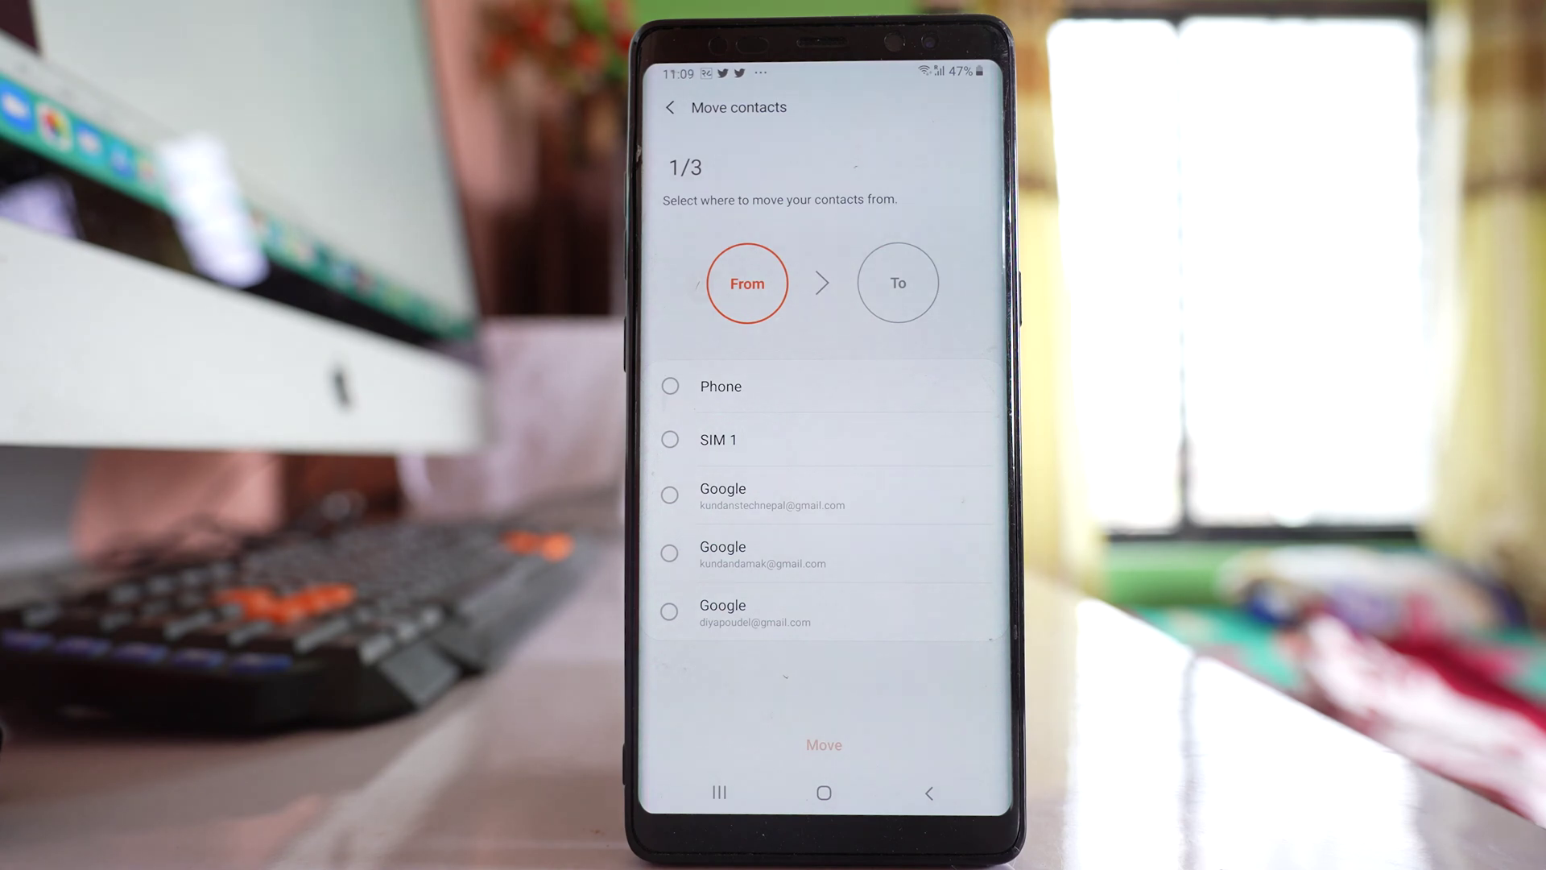
Choose Phone as the source and confirm all 189 selected contacts
{"action": "left_click", "coordinate": [722, 386]}
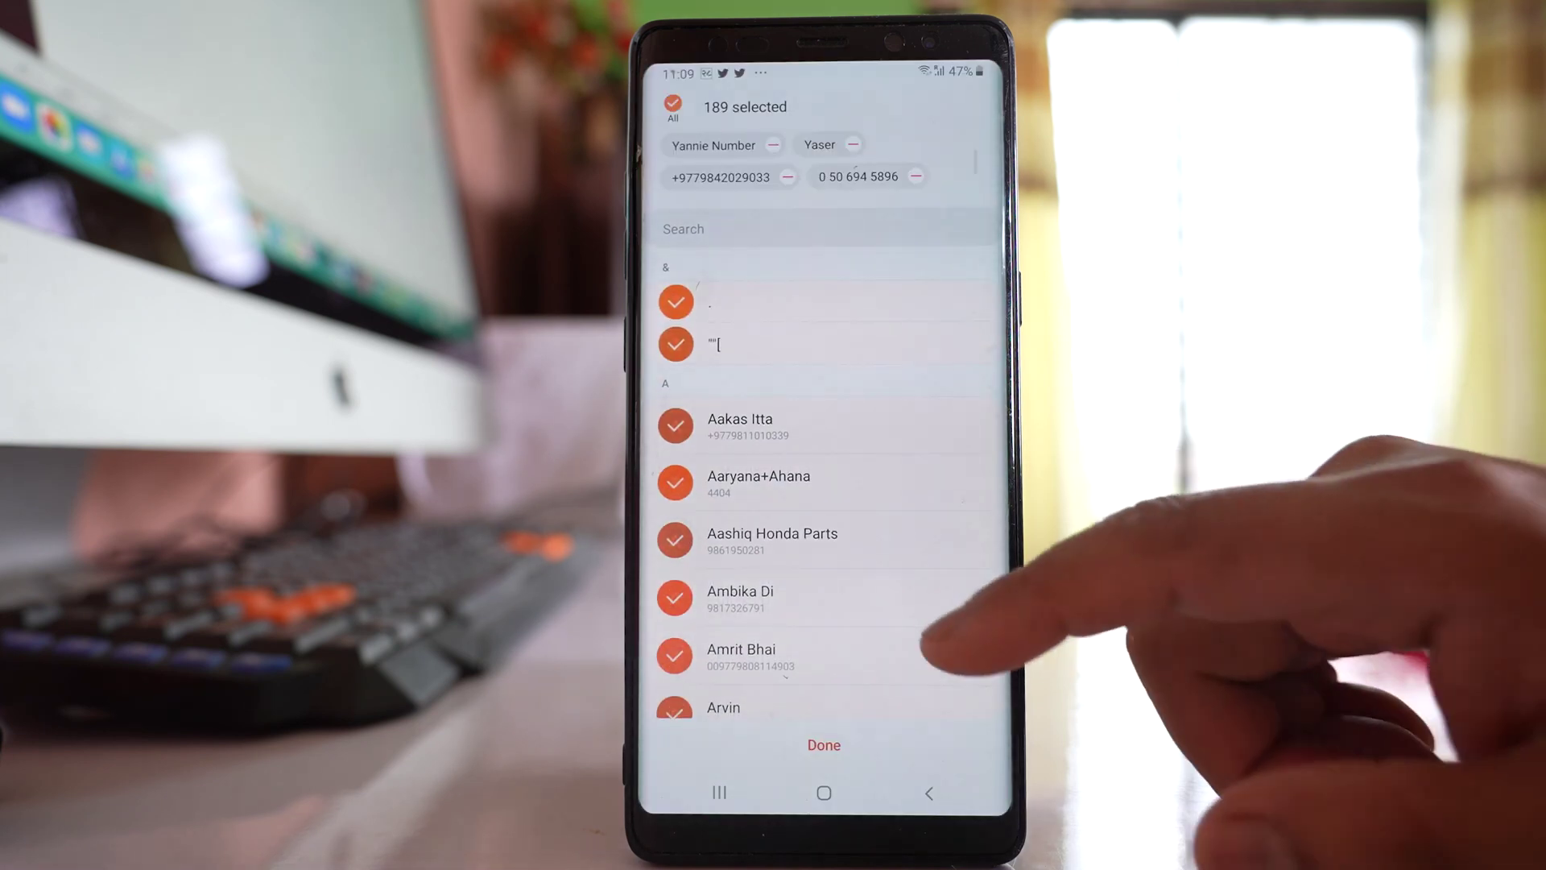
{"action": "scroll", "coordinate": [978, 351], "scroll_direction": "down", "scroll_amount": 3}
{"action": "scroll", "coordinate": [976, 350], "scroll_direction": "down", "scroll_amount": 2}
{"action": "scroll", "coordinate": [979, 423], "scroll_direction": "up", "scroll_amount": 5}
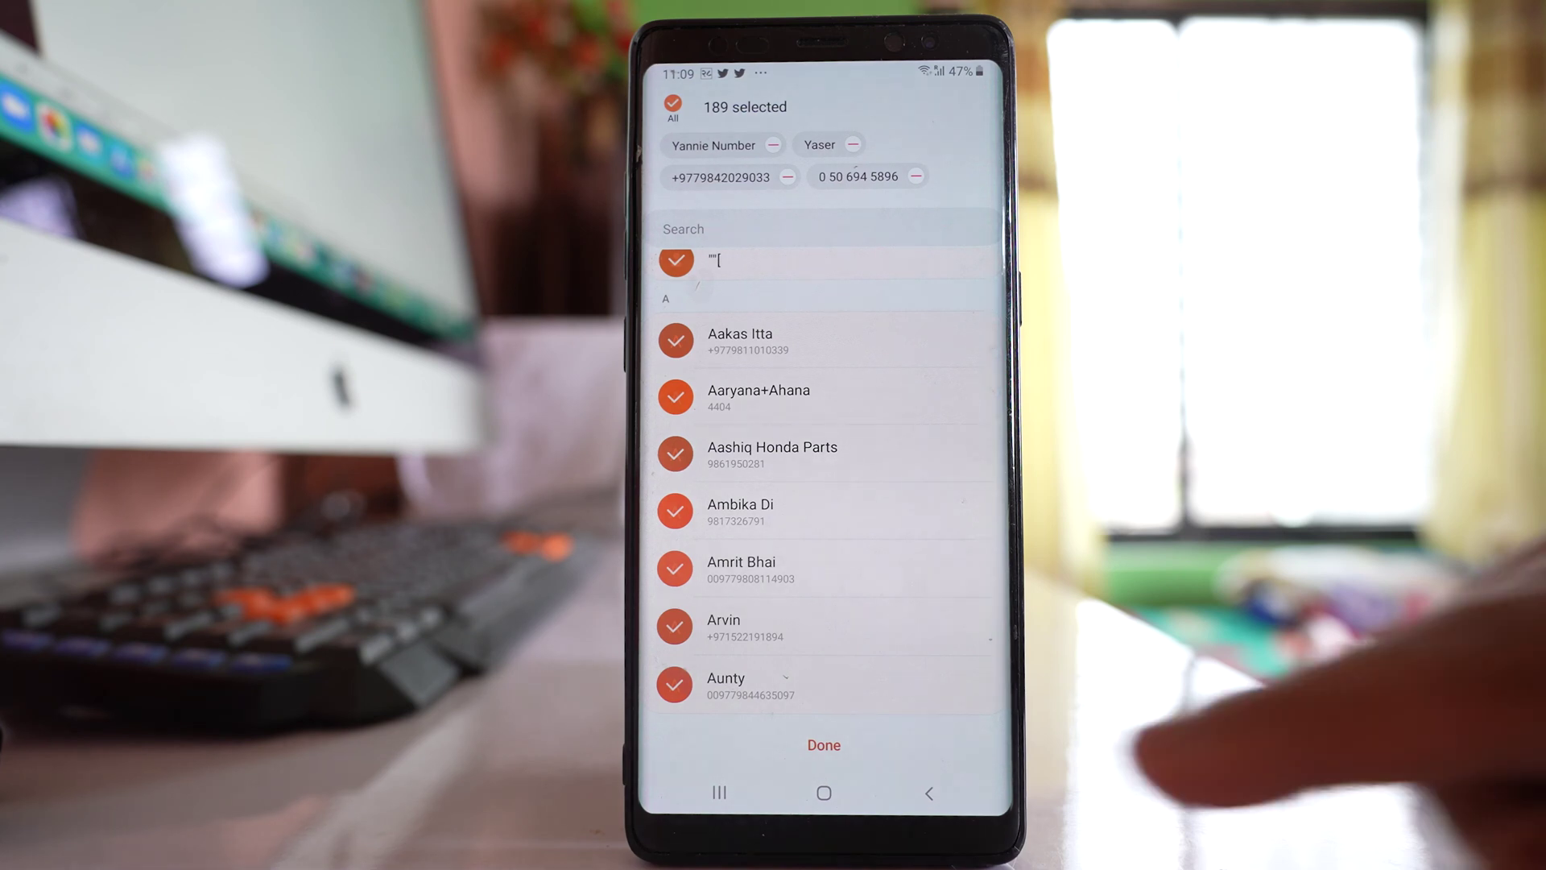
{"action": "left_click", "coordinate": [824, 744]}
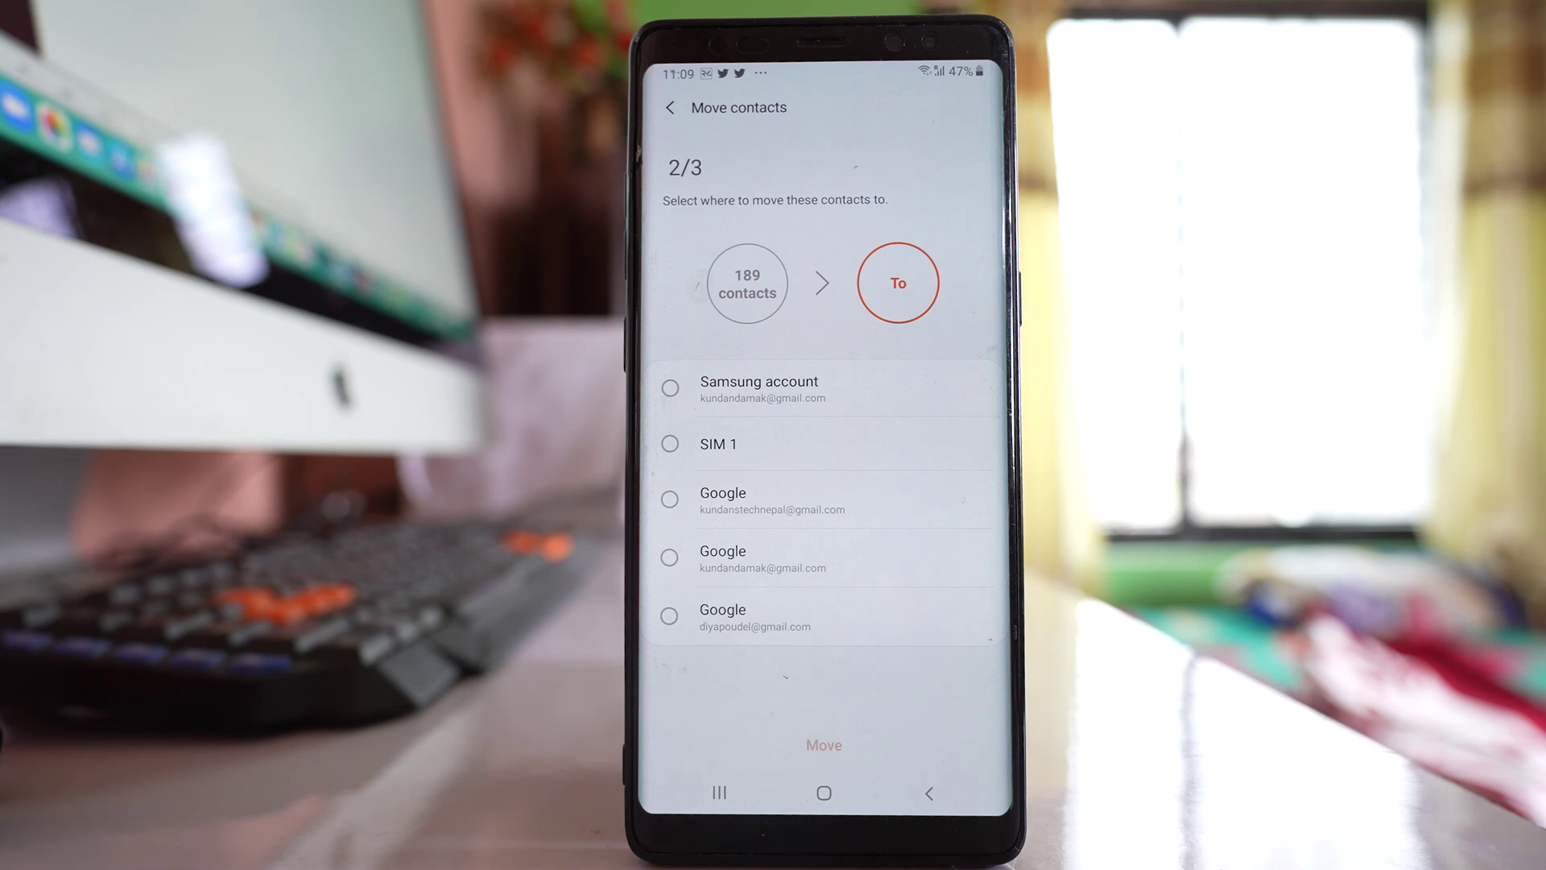
Pick the first Google account as the destination for the 189 contacts
{"action": "left_click", "coordinate": [834, 506]}
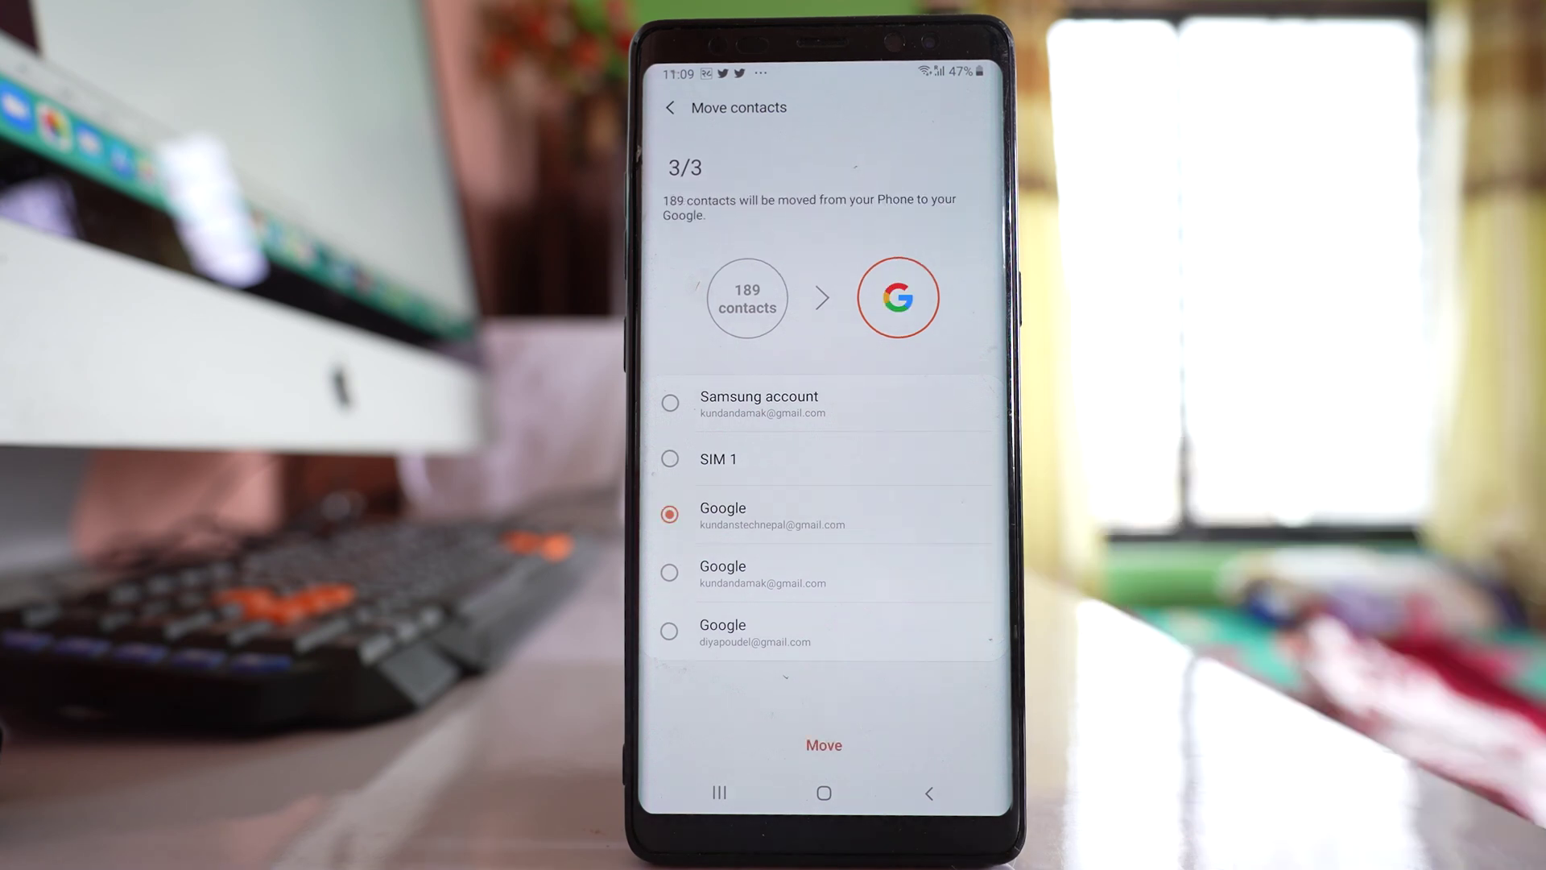